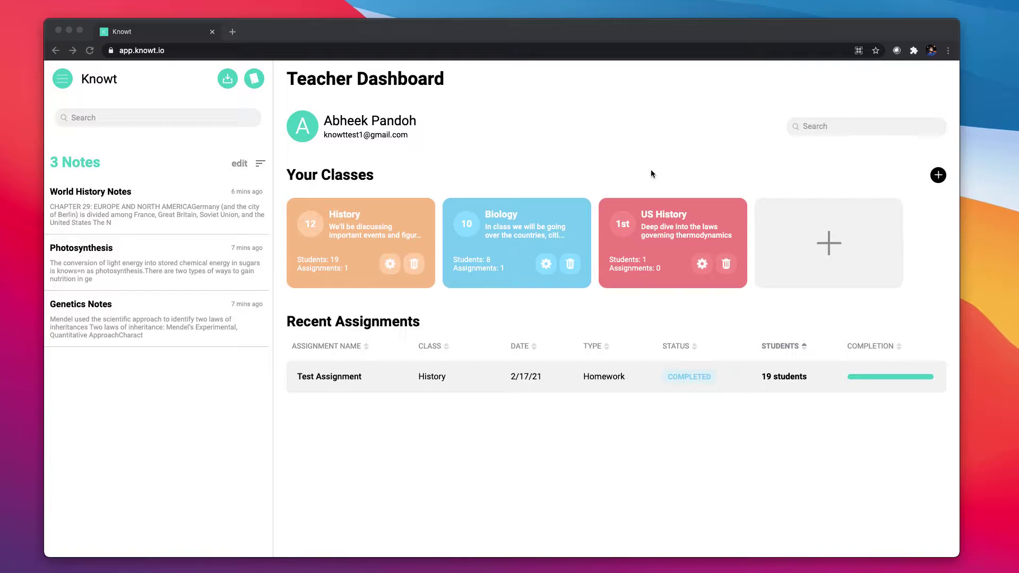
# Open the History class, review the sharing settings of its World War II note, and return to the class page
pyautogui.click(392, 229)
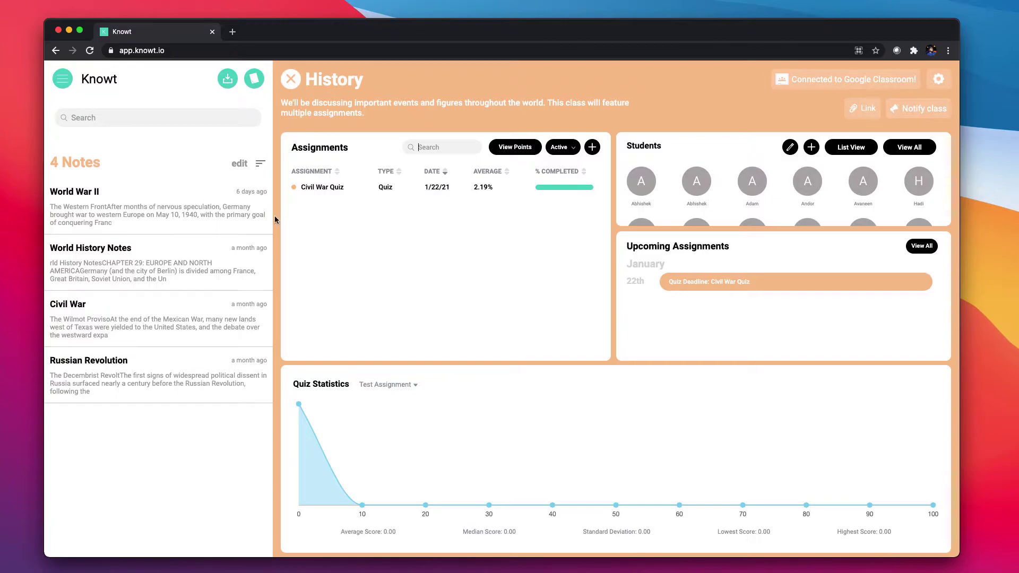
pyautogui.click(254, 225)
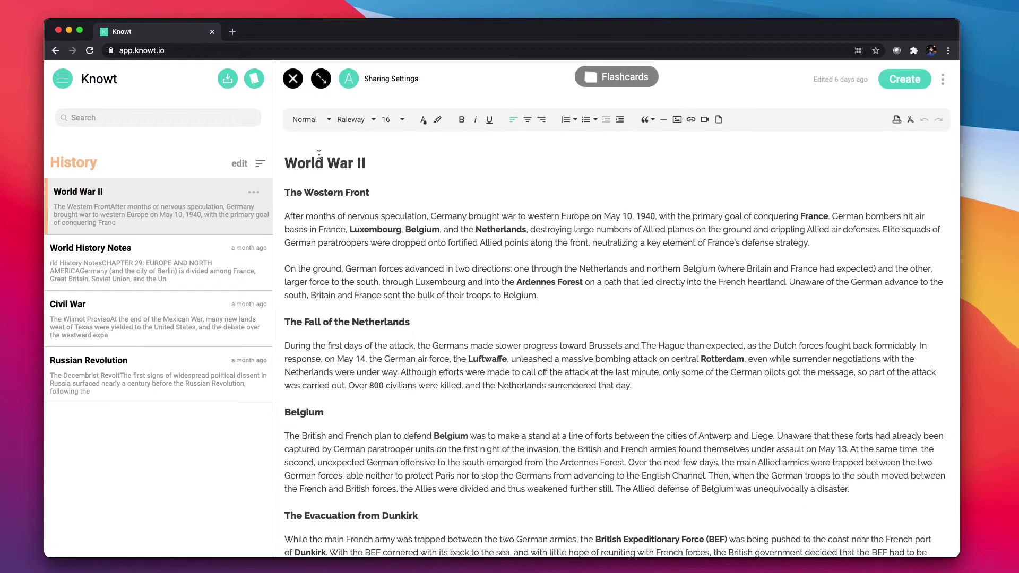
pyautogui.click(357, 82)
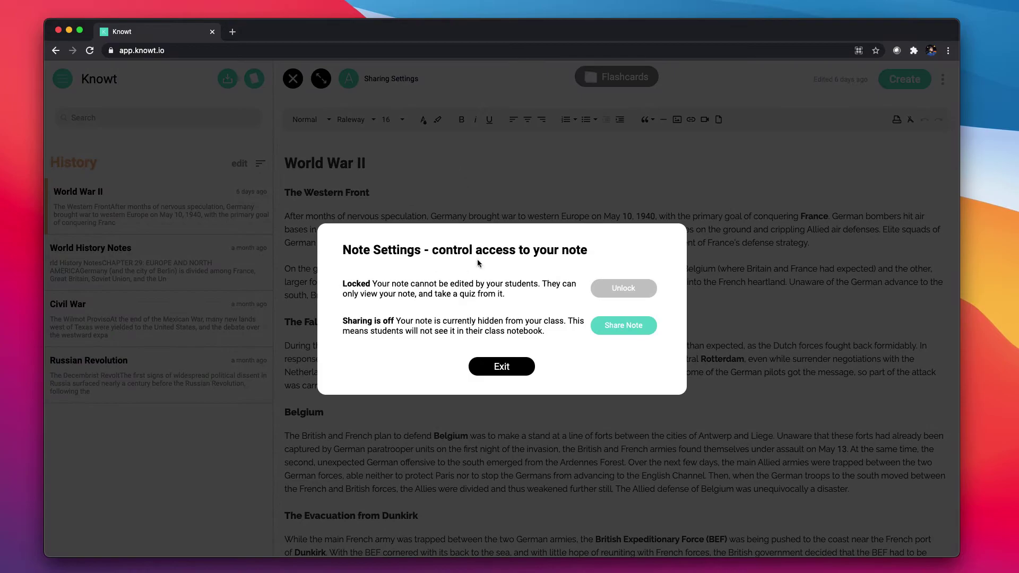
pyautogui.click(514, 373)
pyautogui.click(293, 81)
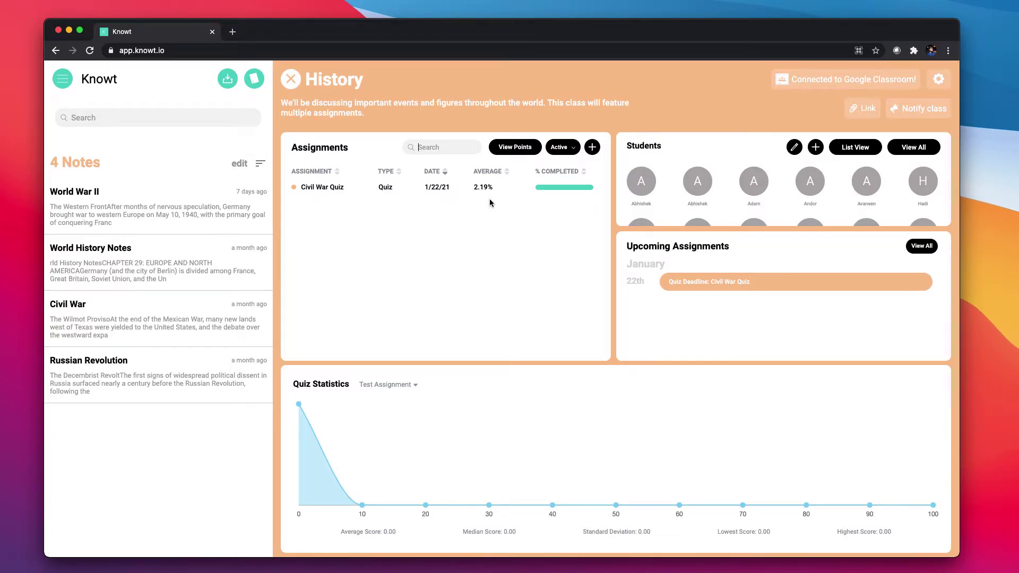
# Check the points view of the class assignments, and filter the list by Inactive, Completed and Upcoming
pyautogui.click(518, 148)
pyautogui.click(518, 151)
pyautogui.click(566, 153)
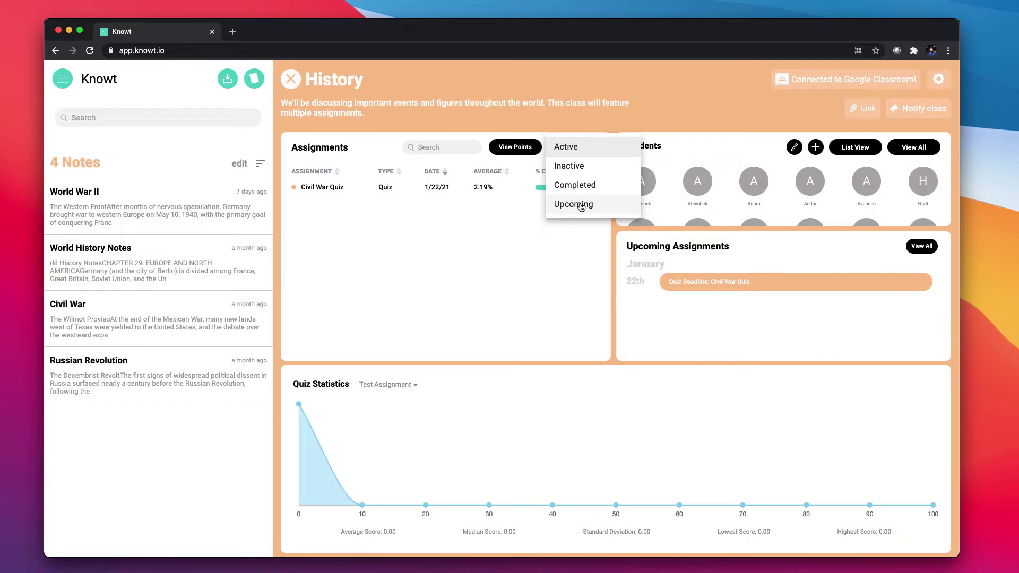
pyautogui.click(569, 169)
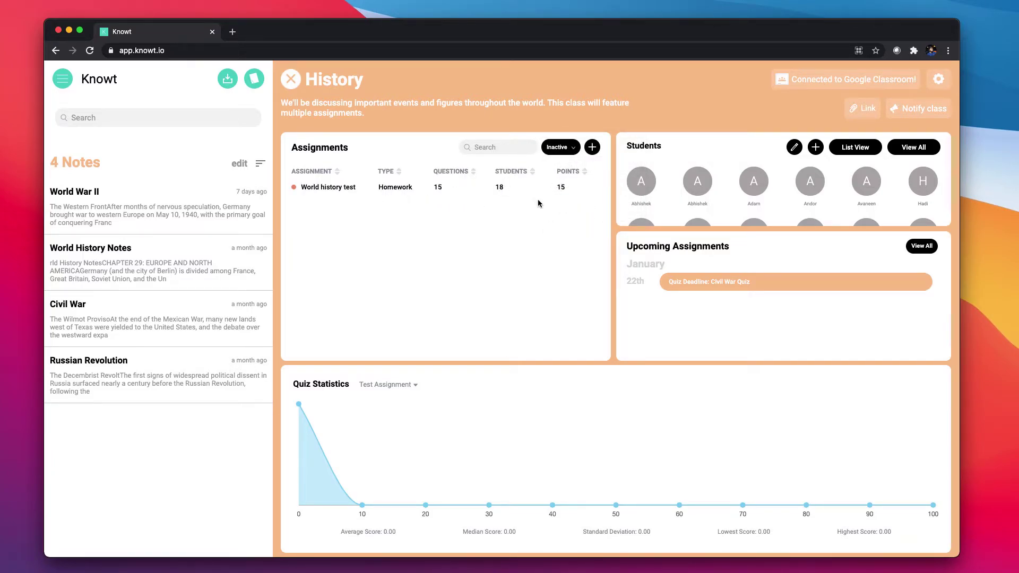
pyautogui.click(574, 150)
pyautogui.click(571, 163)
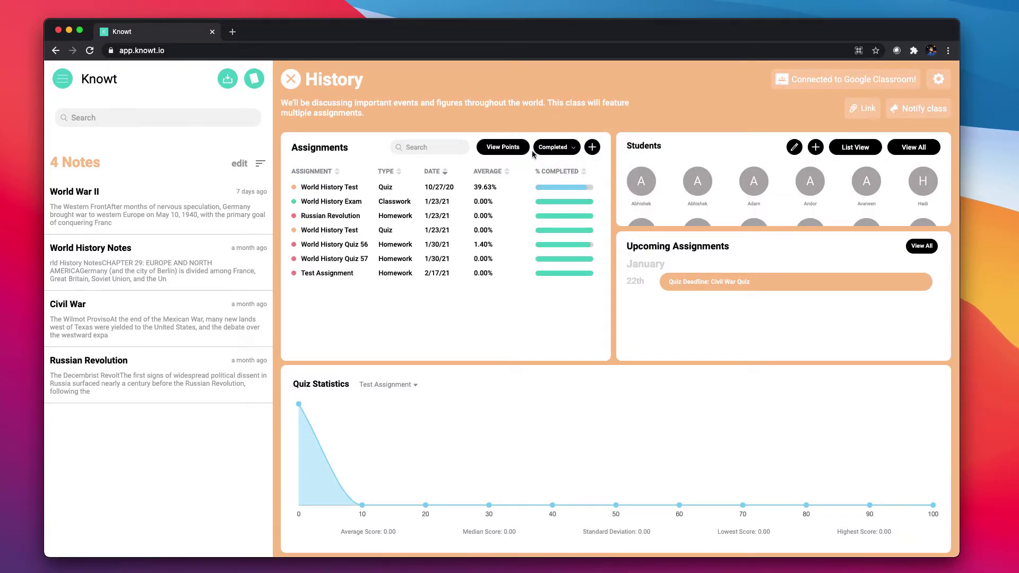
pyautogui.click(557, 147)
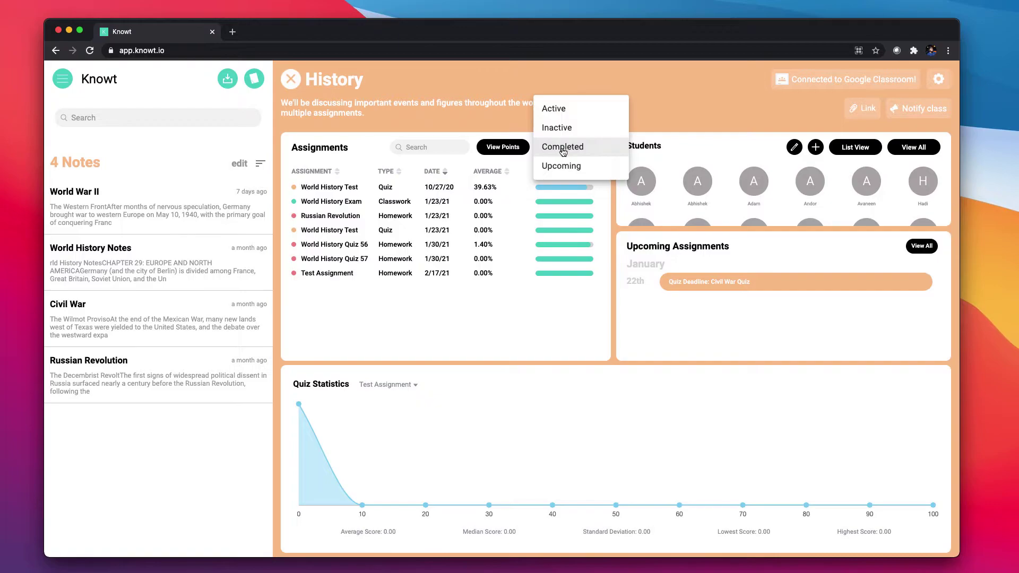
pyautogui.click(563, 169)
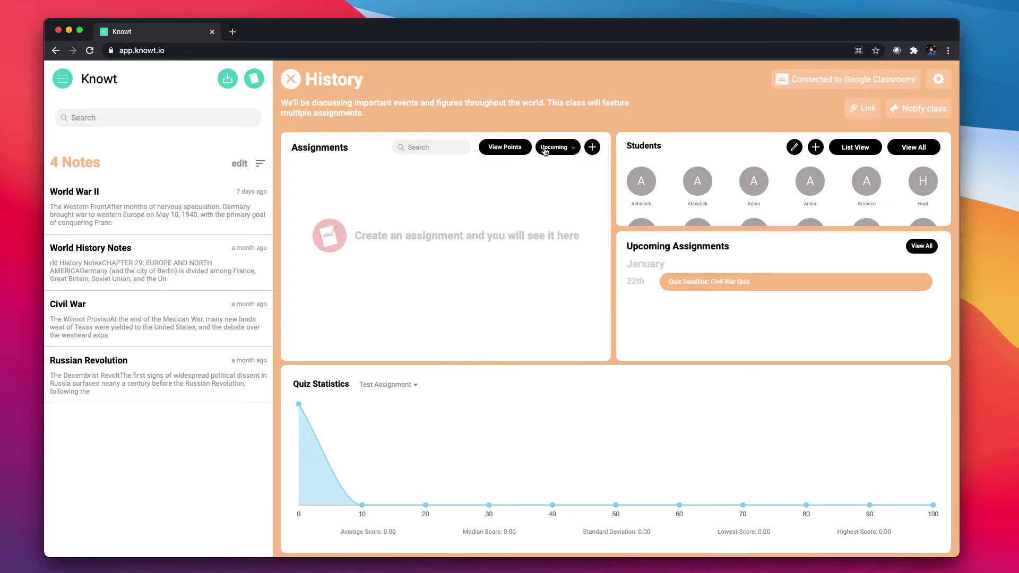
# Start an assignment from the World War II, World History Notes and Civil War notes, and close its creation form without saving
pyautogui.click(595, 151)
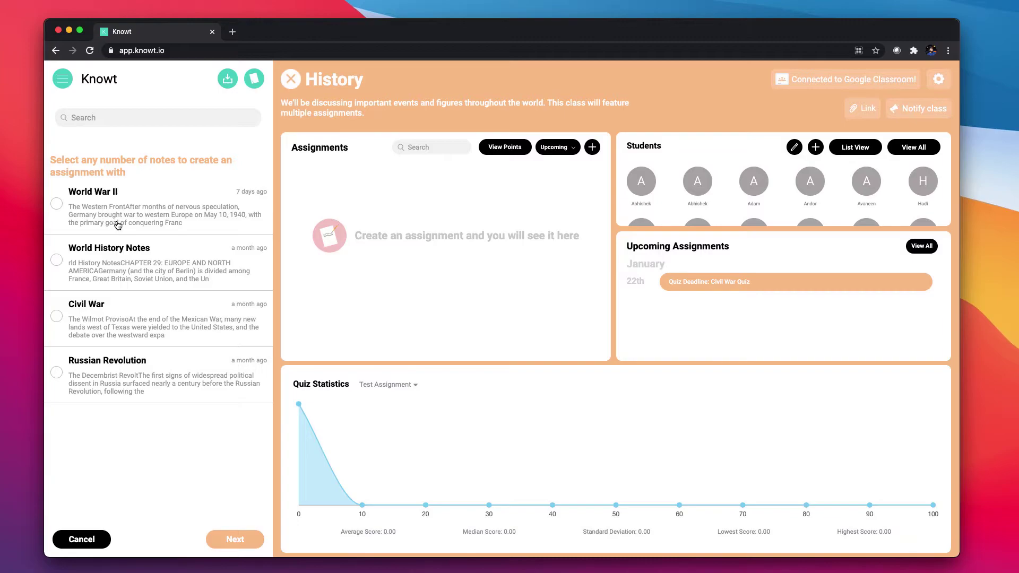
pyautogui.click(192, 218)
pyautogui.click(213, 272)
pyautogui.click(202, 328)
pyautogui.click(233, 539)
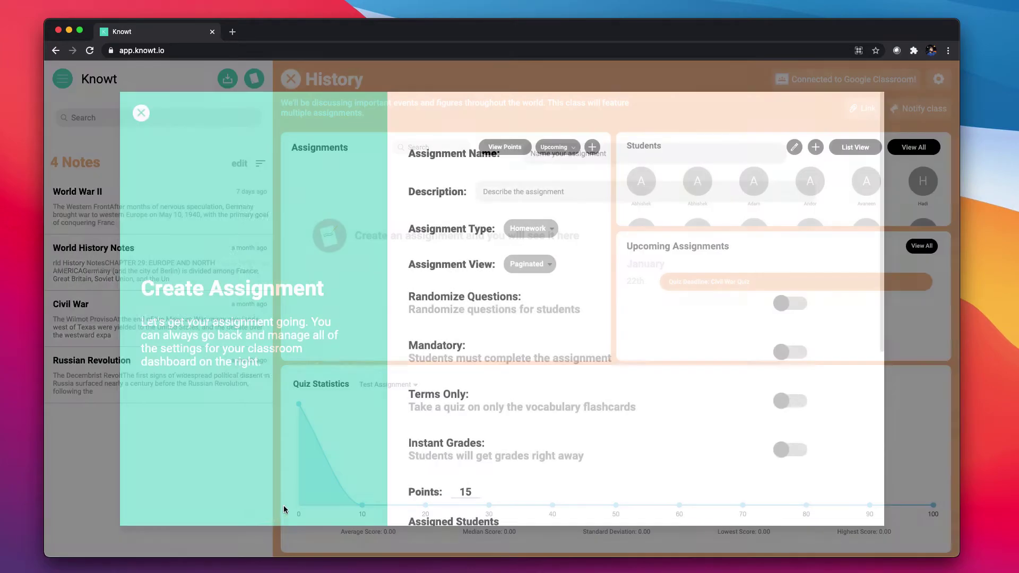
pyautogui.click(141, 113)
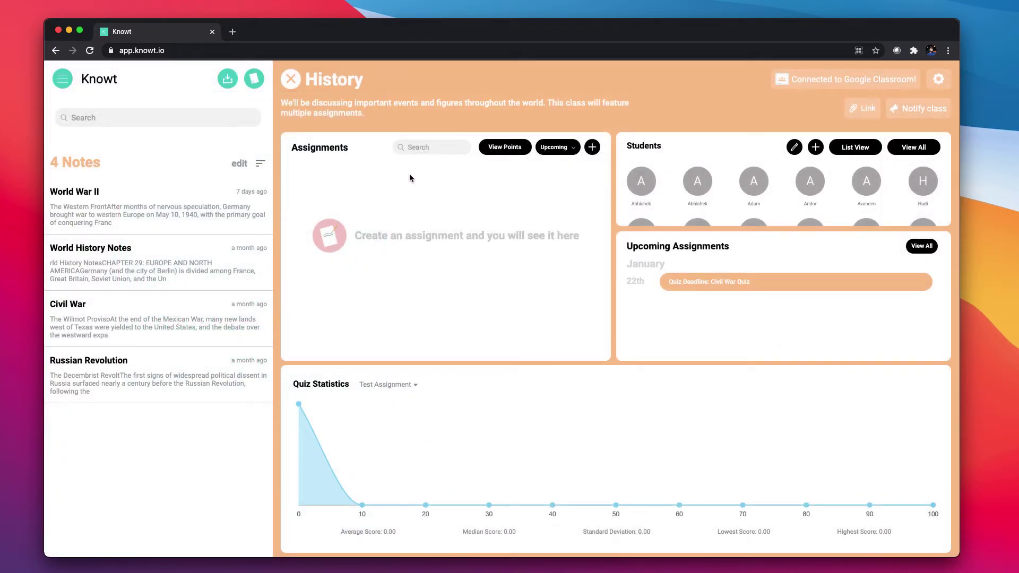
# Filter the assignments back to Active and look through the class's student roster
pyautogui.click(558, 148)
pyautogui.click(580, 97)
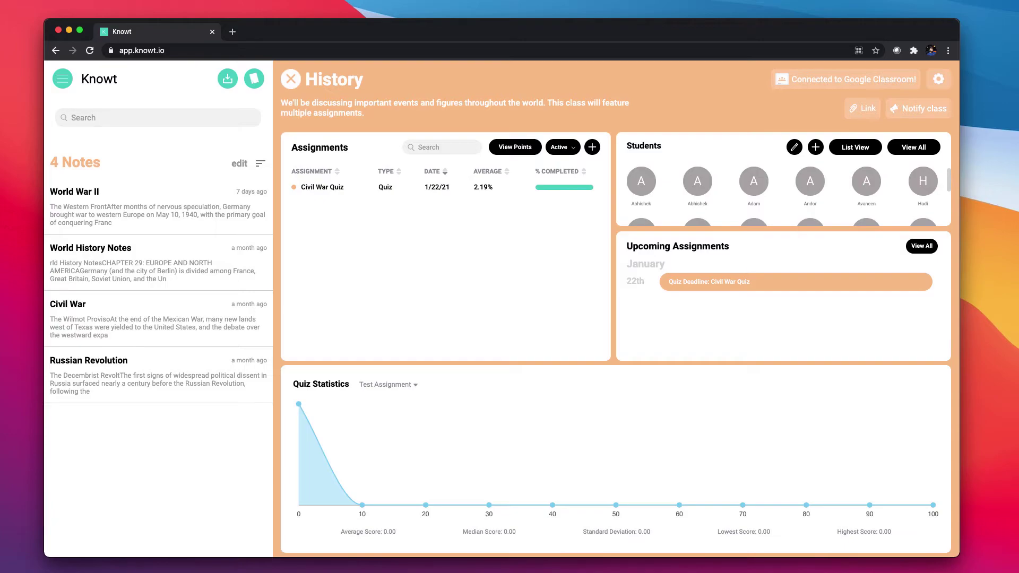
pyautogui.scroll(-5, 743, 203)
pyautogui.scroll(5, 743, 203)
# Bring up the removal confirmation for the first student in the roster, cancel it, and leave roster editing
pyautogui.click(793, 150)
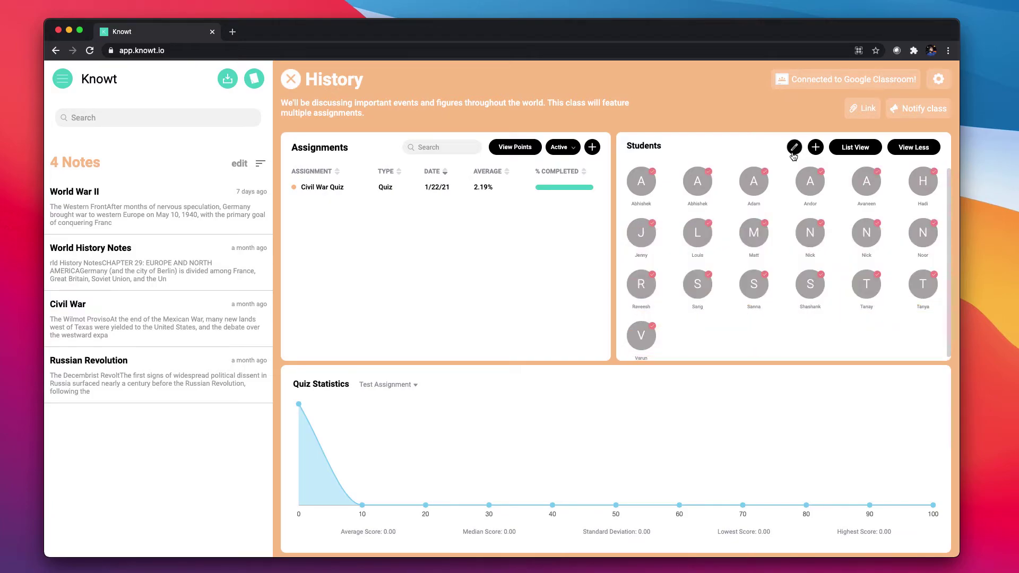
pyautogui.click(648, 187)
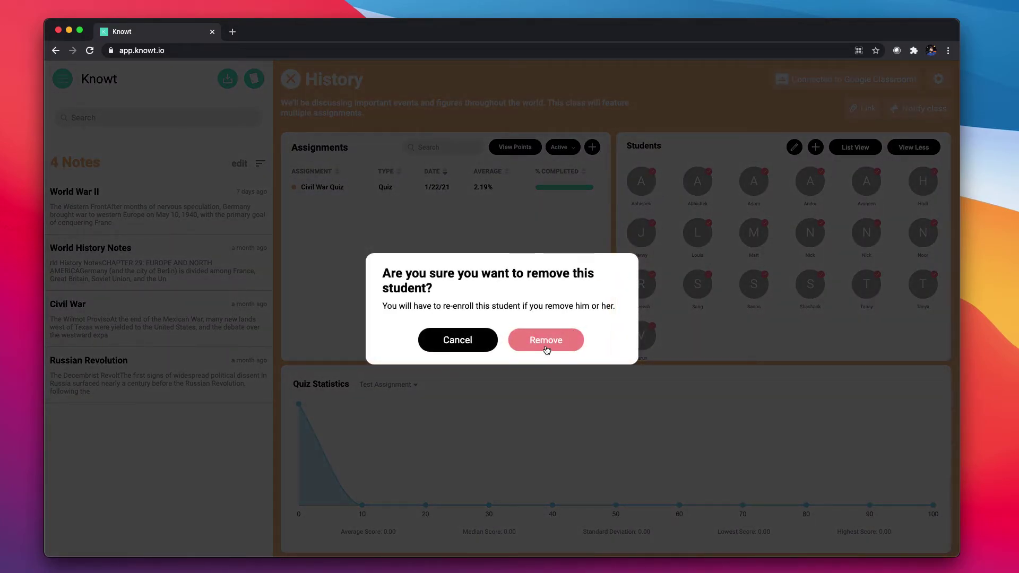
pyautogui.click(458, 344)
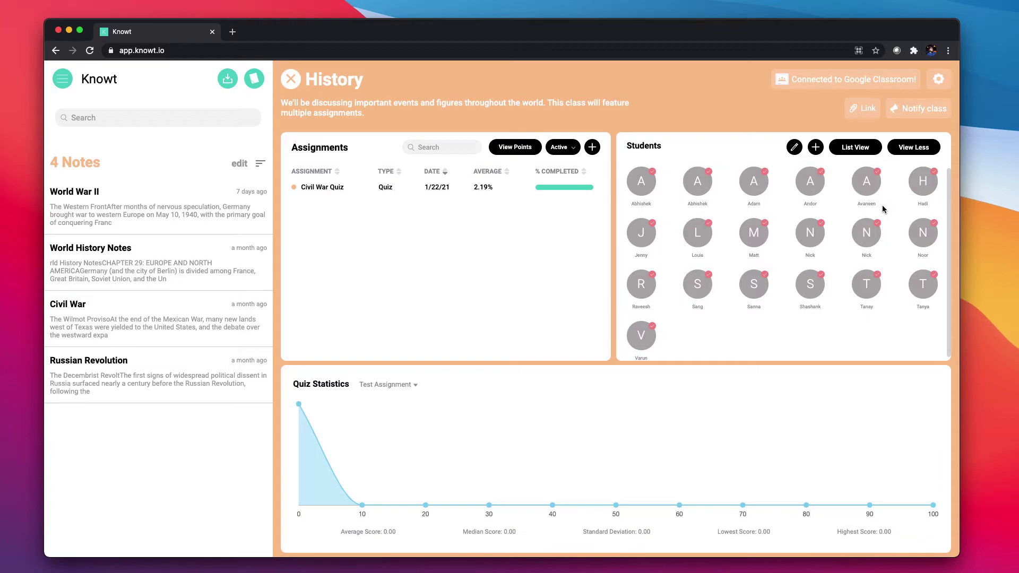
pyautogui.click(794, 151)
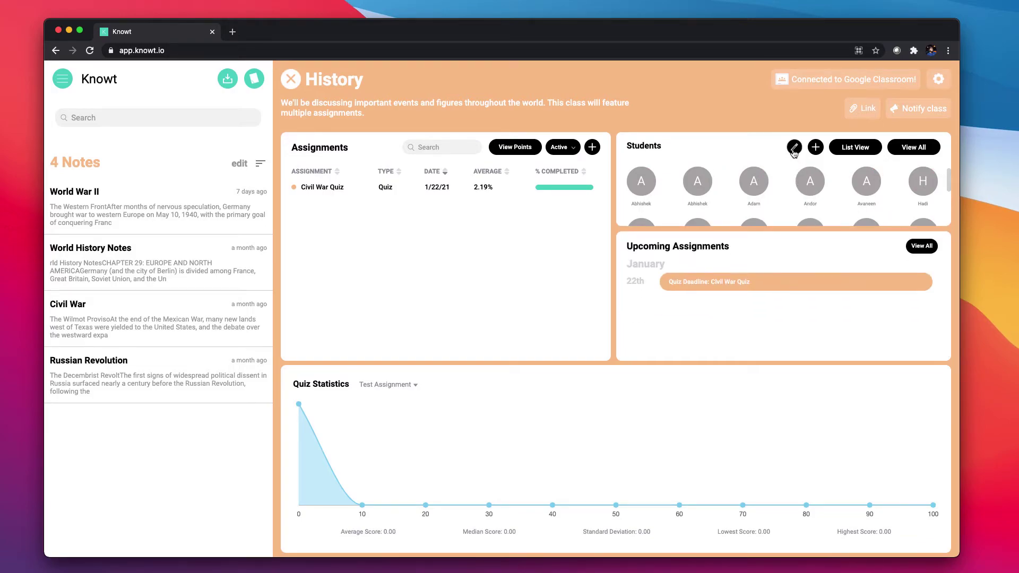
# Create a public join link from the student invitation form, set the class back to invite only, and close the form
pyautogui.click(816, 148)
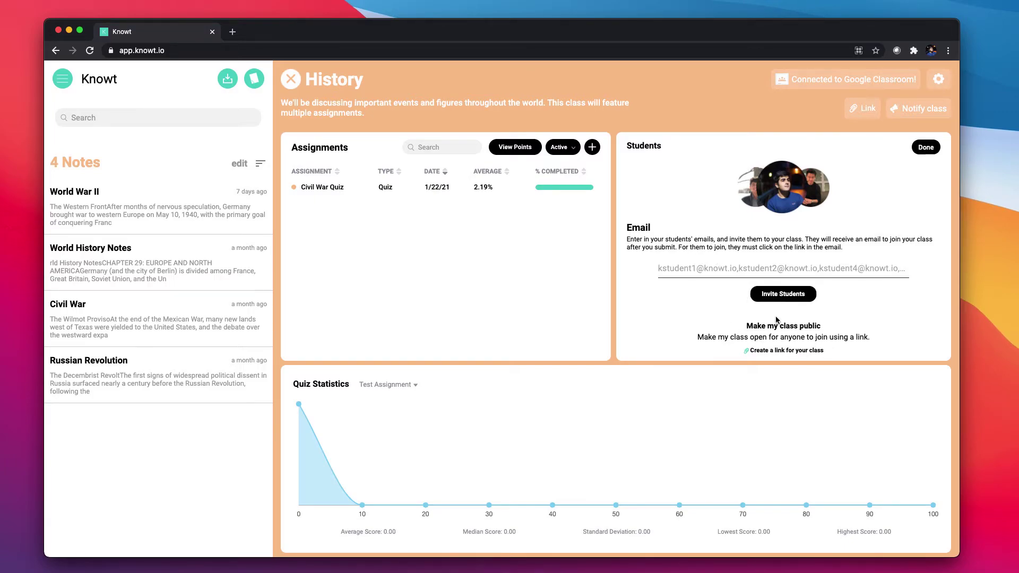
pyautogui.click(812, 351)
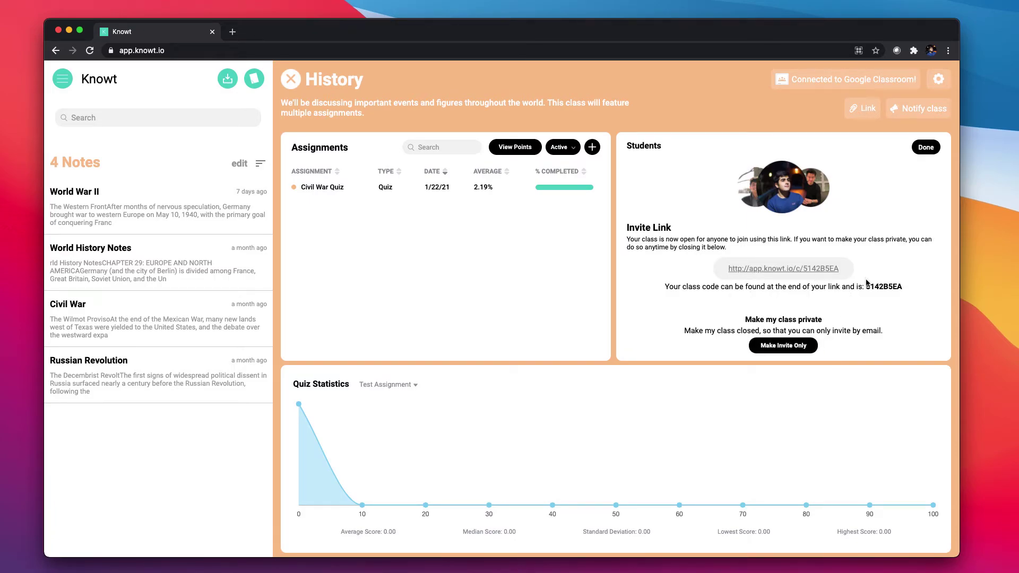
pyautogui.click(796, 349)
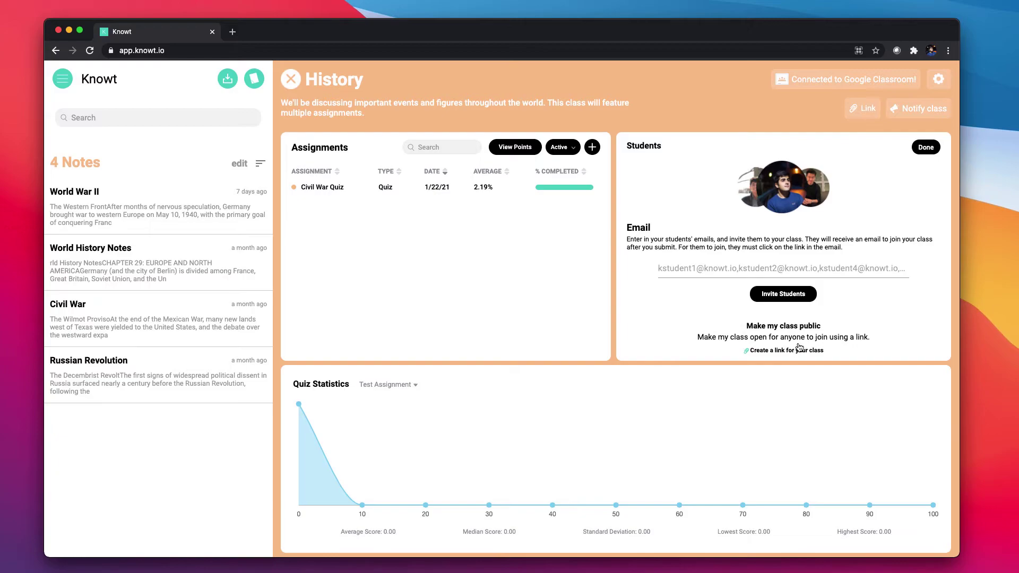
pyautogui.click(924, 148)
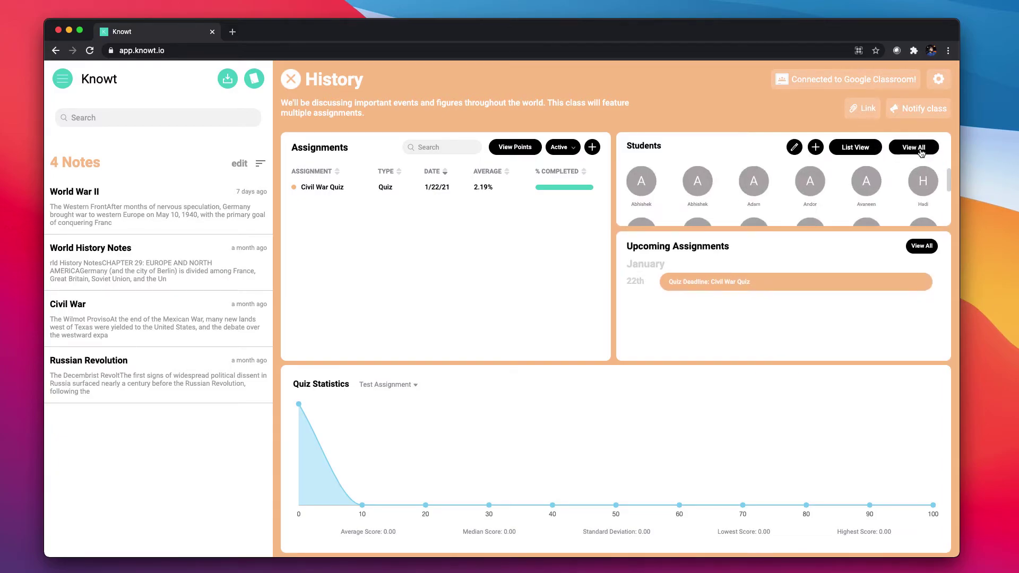
# Review the students' grades and scores in list view, and return the roster to grid view
pyautogui.click(869, 153)
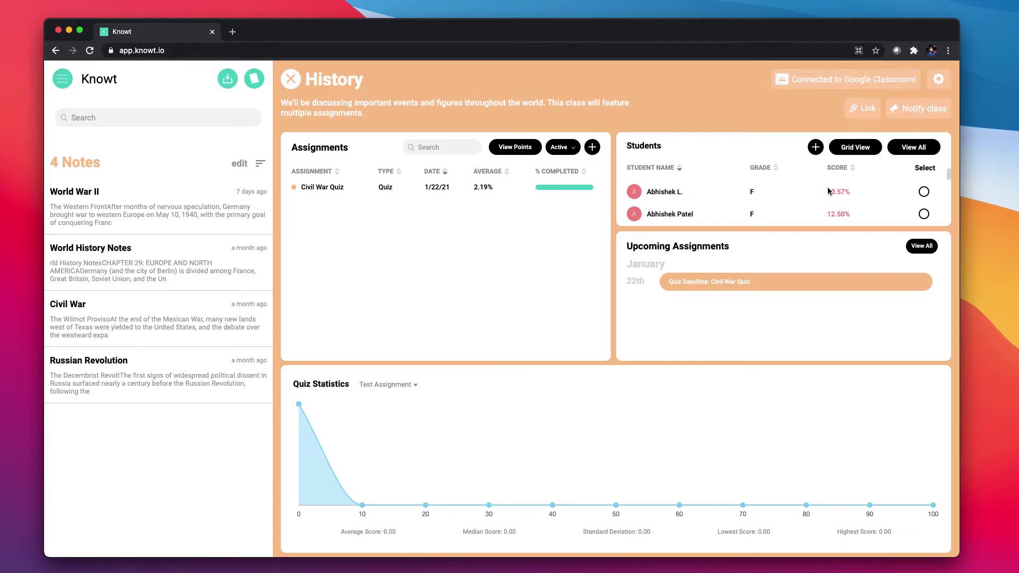
pyautogui.scroll(-3, 820, 206)
pyautogui.scroll(3, 820, 207)
pyautogui.scroll(-5, 820, 206)
pyautogui.scroll(5, 839, 196)
pyautogui.click(868, 153)
# Expand and collapse the full student roster and the upcoming assignments list to view their contents
pyautogui.click(912, 149)
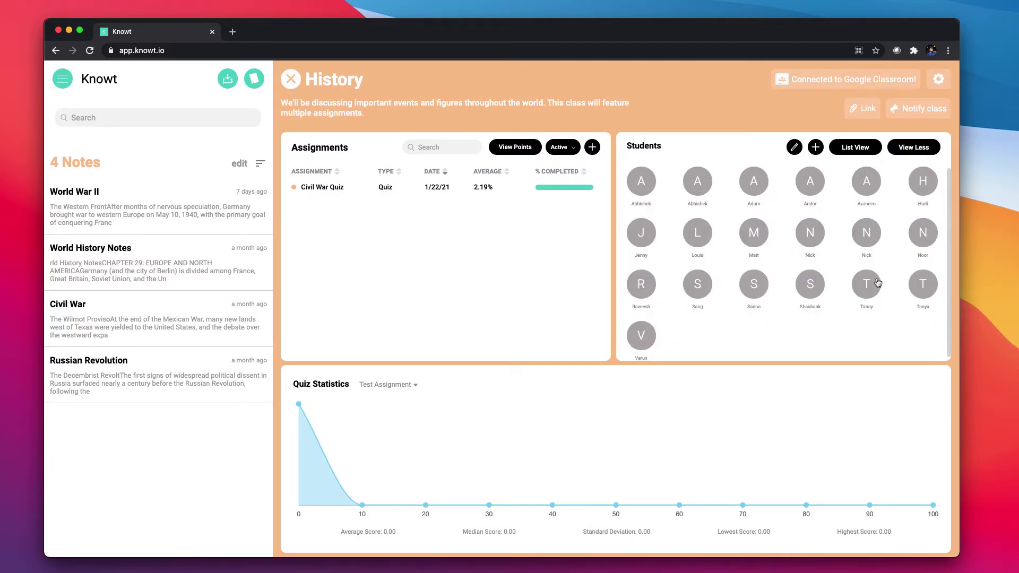
pyautogui.click(912, 148)
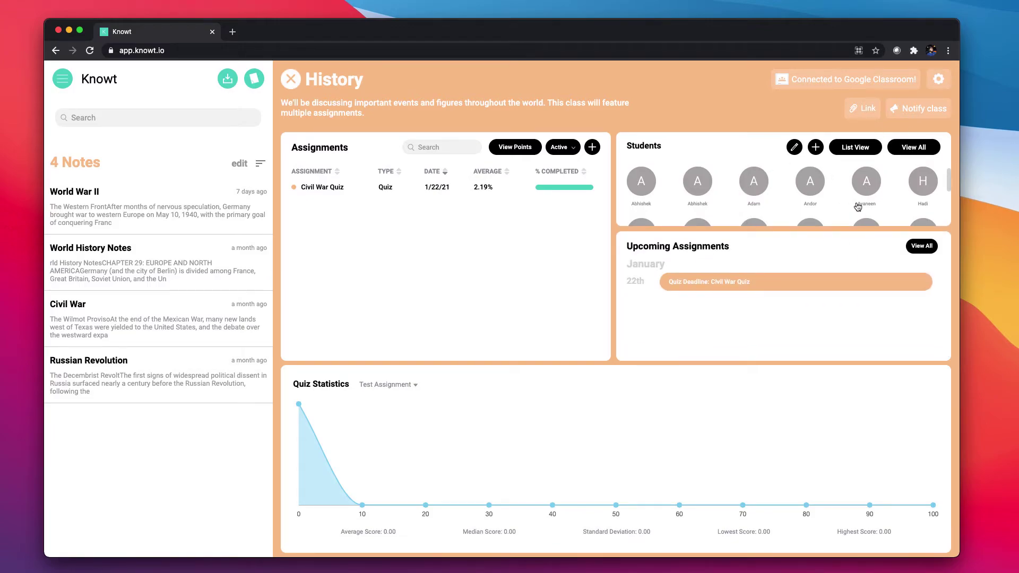
pyautogui.click(916, 149)
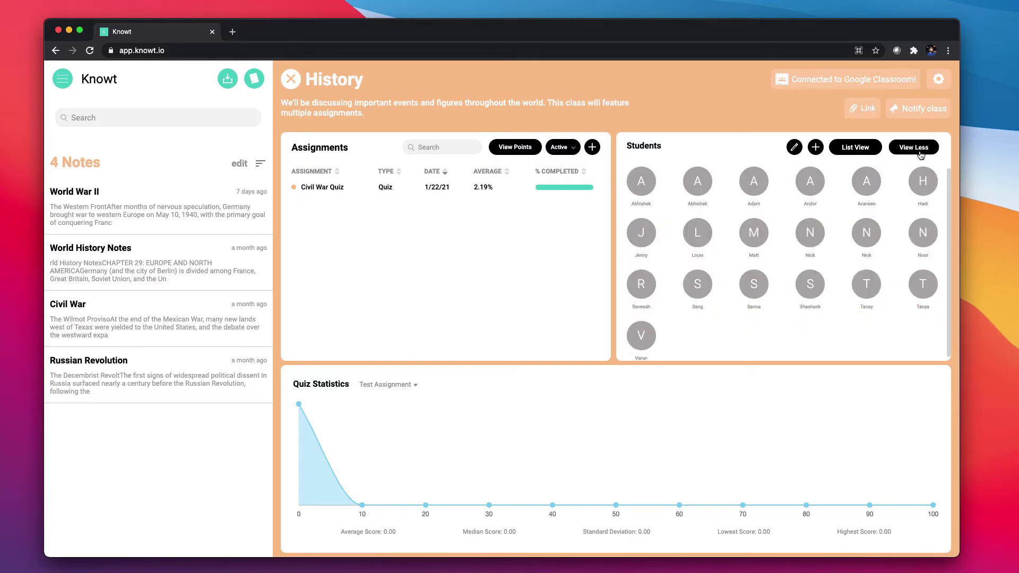
pyautogui.click(921, 151)
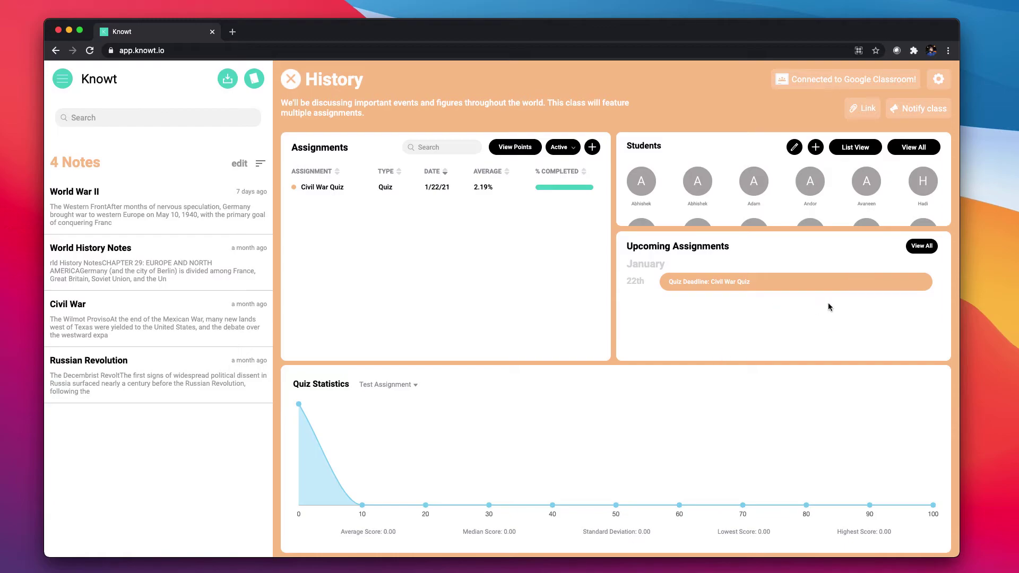
pyautogui.click(915, 246)
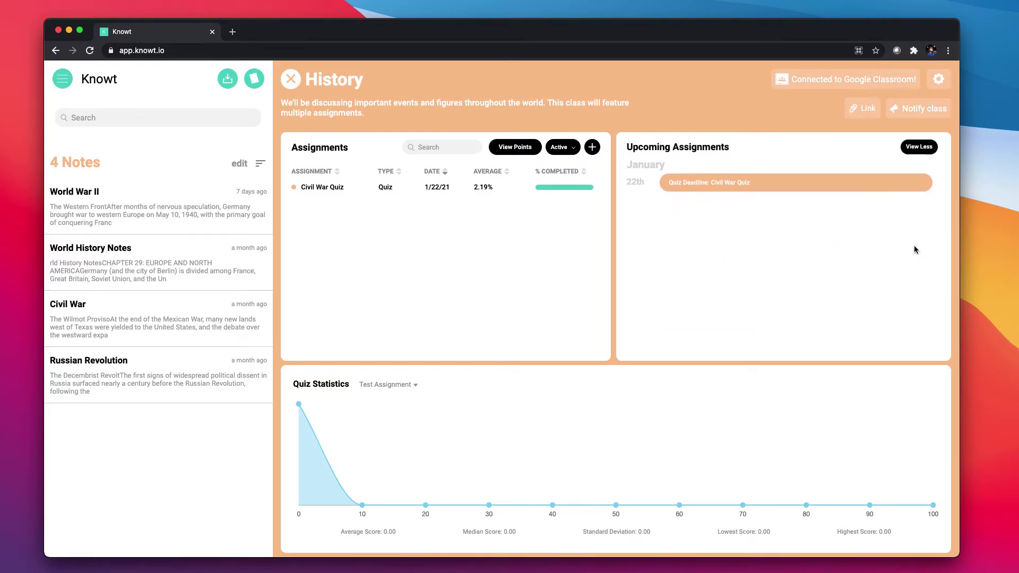
pyautogui.click(920, 148)
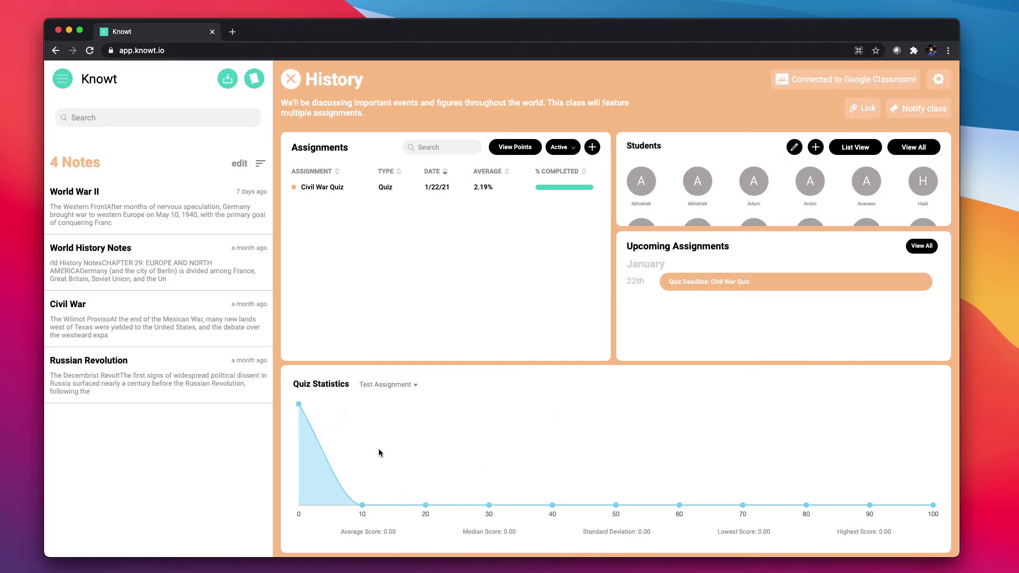
# Show the score statistics for the Civil War Quiz and for the World History Test
pyautogui.click(394, 389)
pyautogui.scroll(-2, 410, 469)
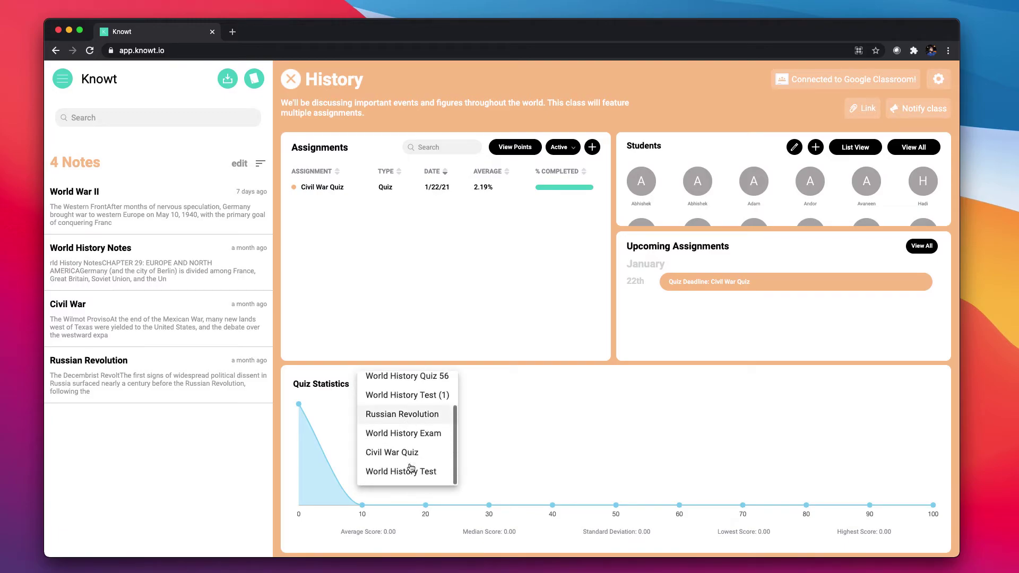
pyautogui.click(417, 498)
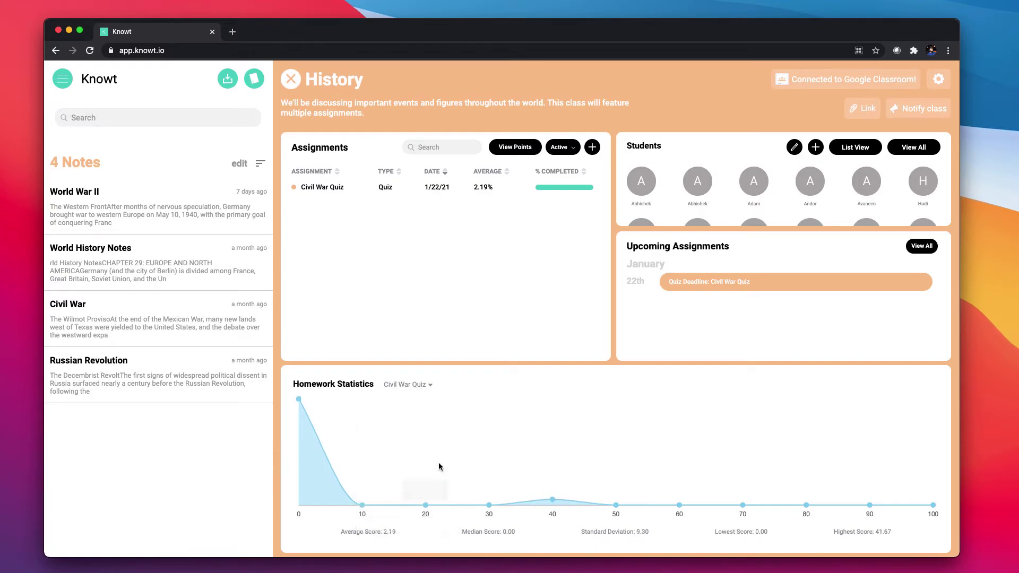
pyautogui.click(410, 385)
pyautogui.click(420, 410)
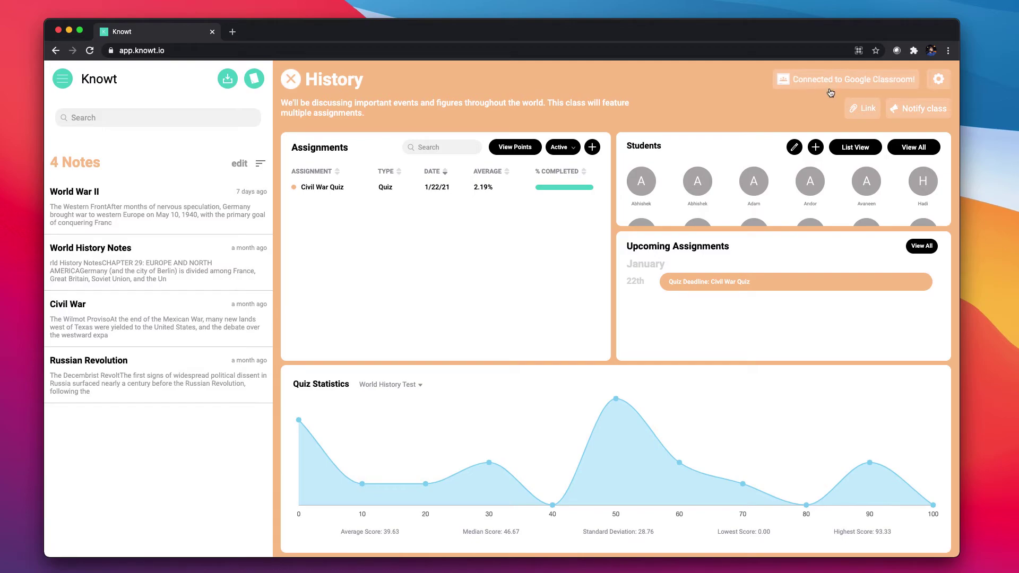
# Review the History class settings and close them without changes
pyautogui.click(939, 79)
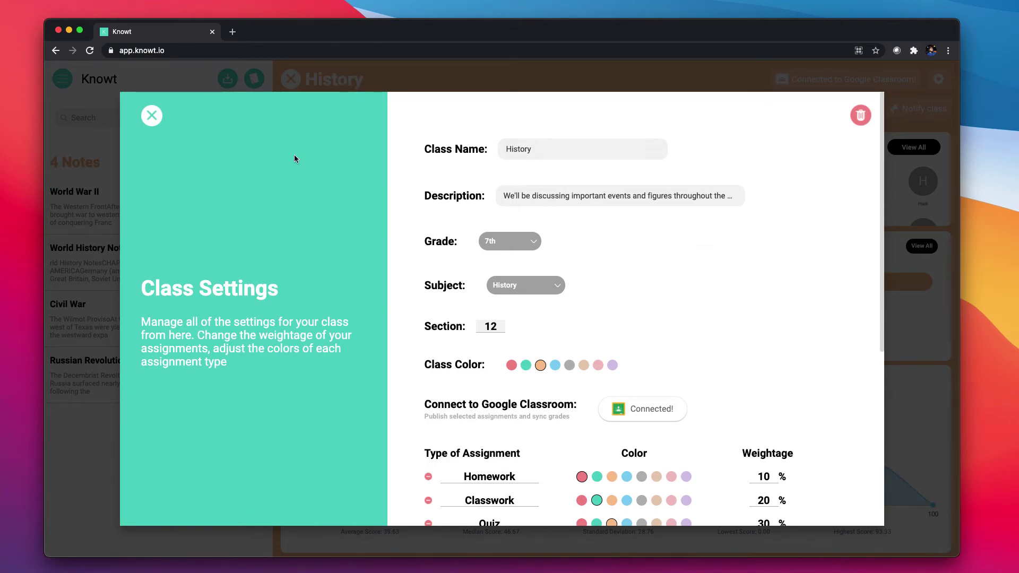
pyautogui.click(146, 120)
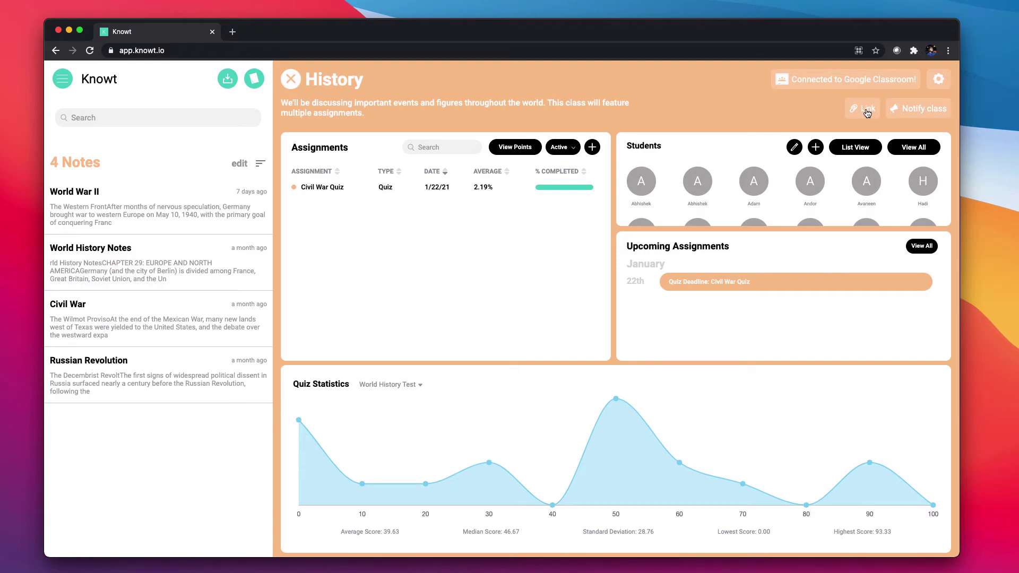
# Set the class public in the class link dialog, set it back to private, and close the dialog
pyautogui.click(868, 113)
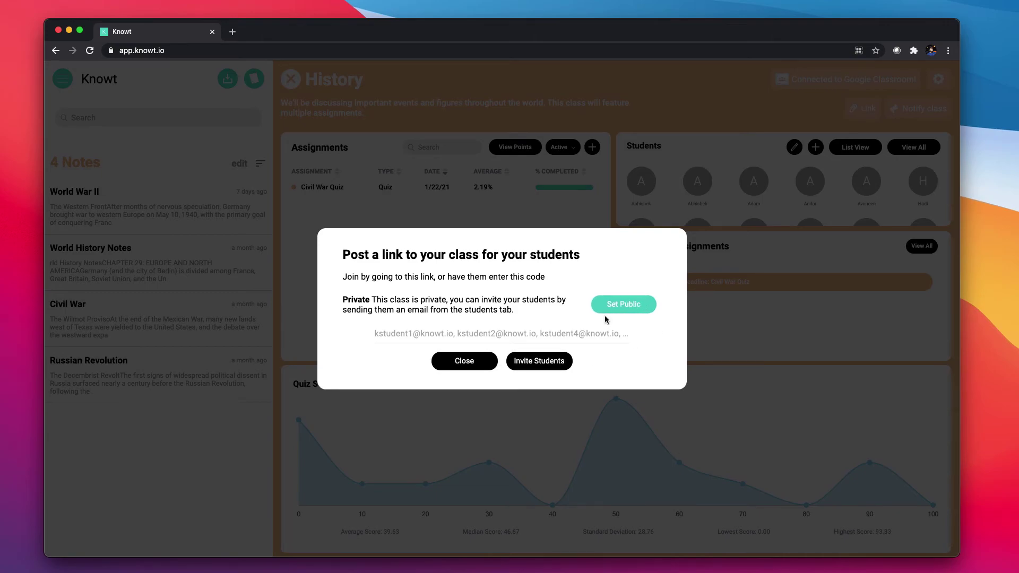
pyautogui.click(568, 335)
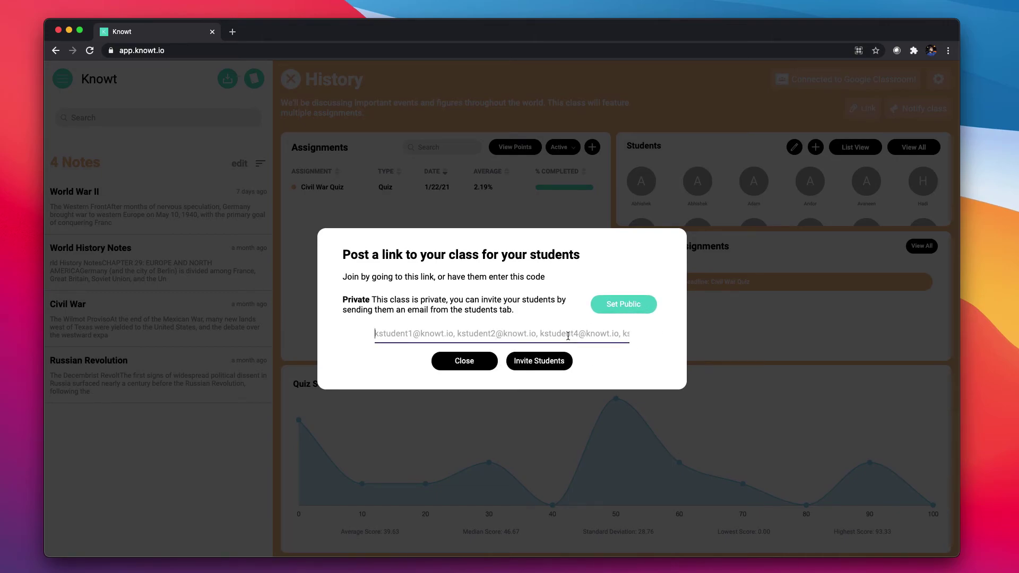
pyautogui.click(647, 306)
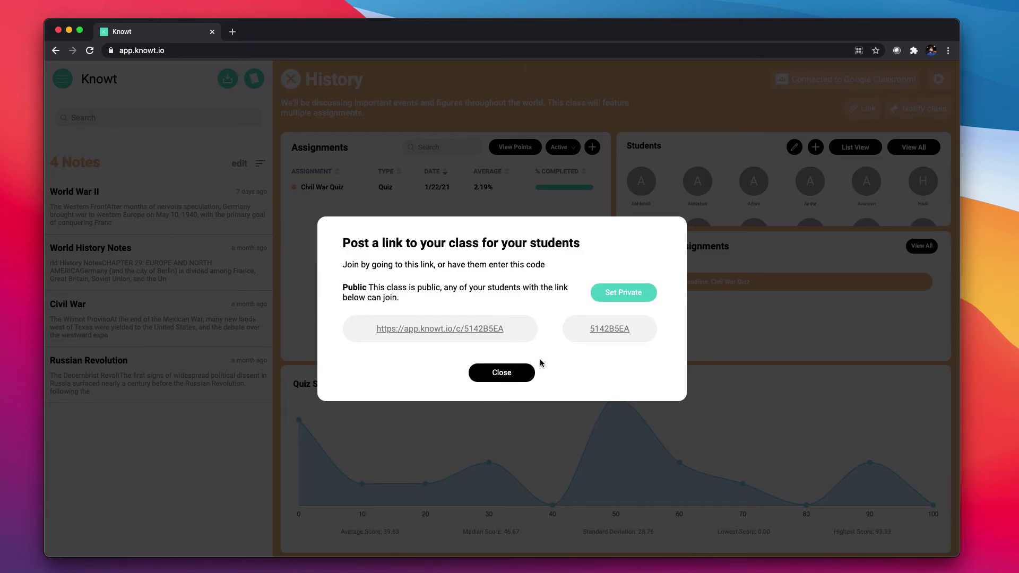
pyautogui.click(644, 293)
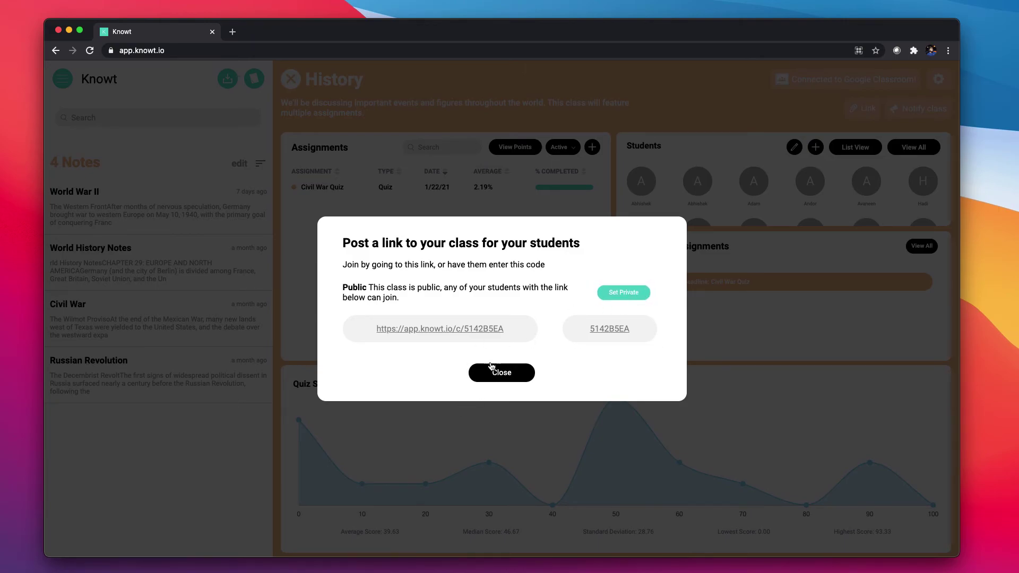
pyautogui.click(474, 361)
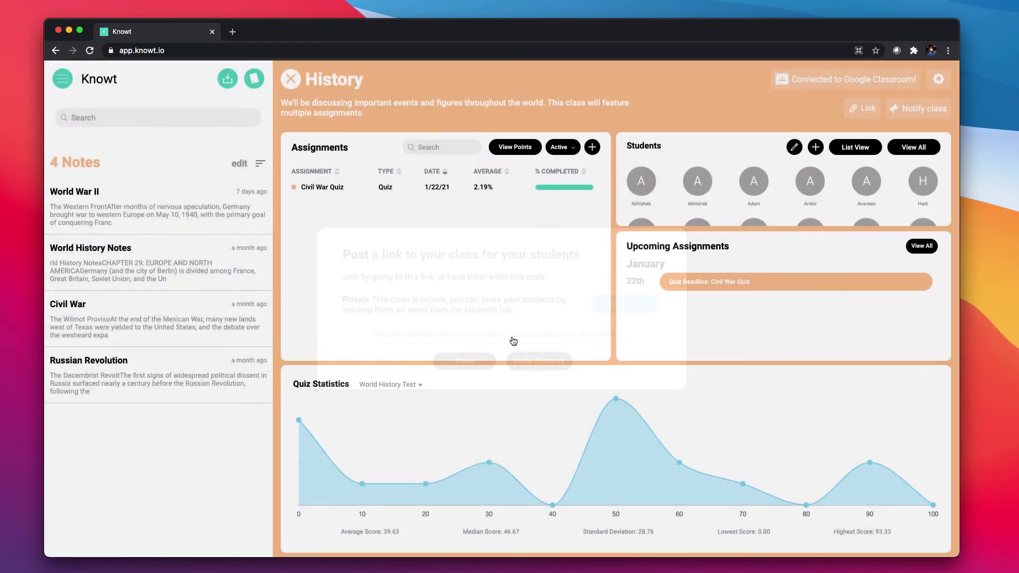
# View the class notification form with its title, notification and email fields, and close it without sending
pyautogui.click(917, 112)
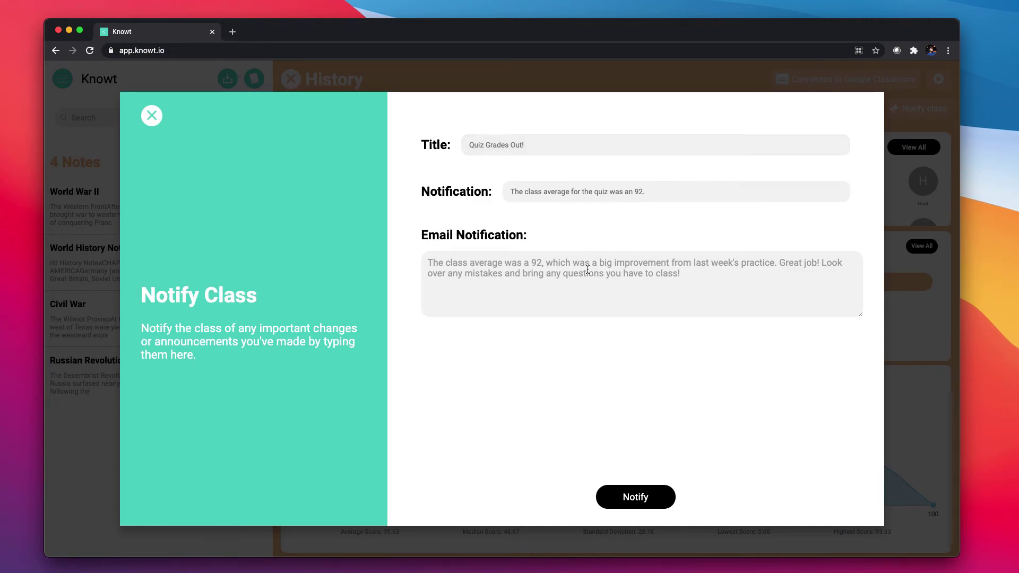
pyautogui.click(150, 116)
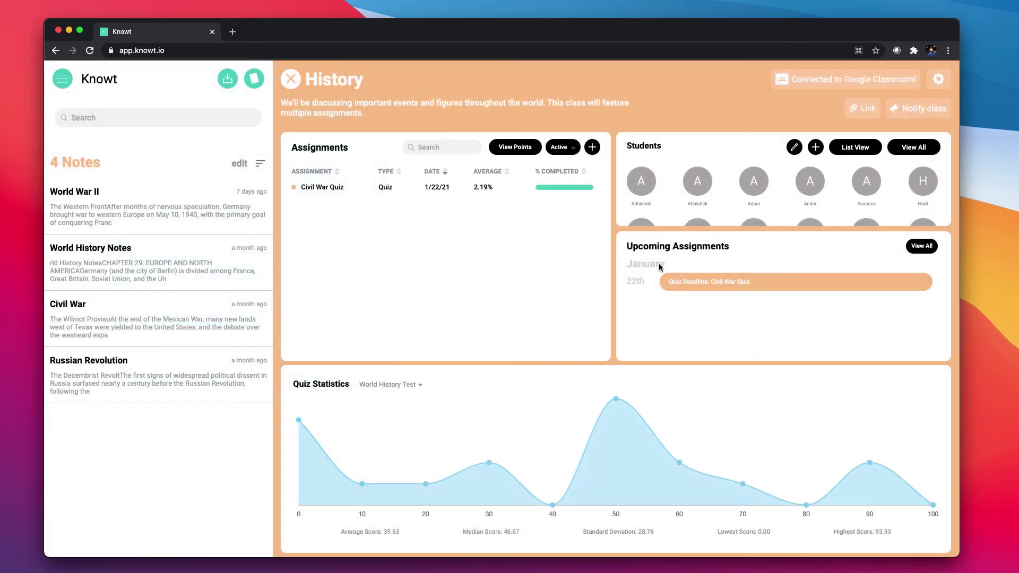